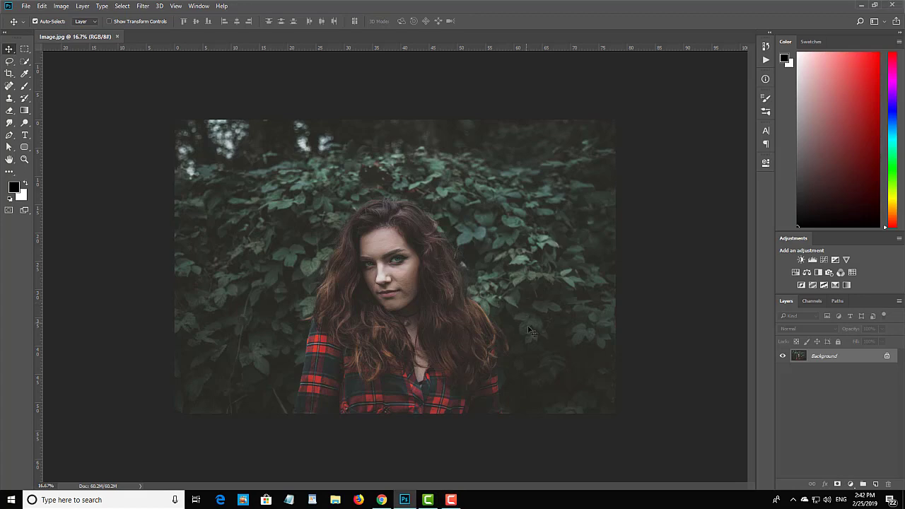
scroll(529, 330, up, 1)
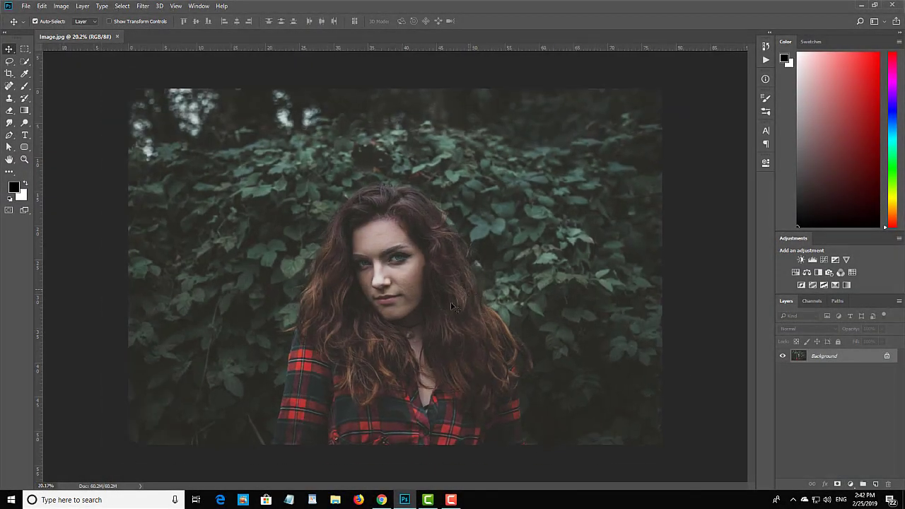
scroll(318, 359, up, 7)
scroll(380, 343, down, 2)
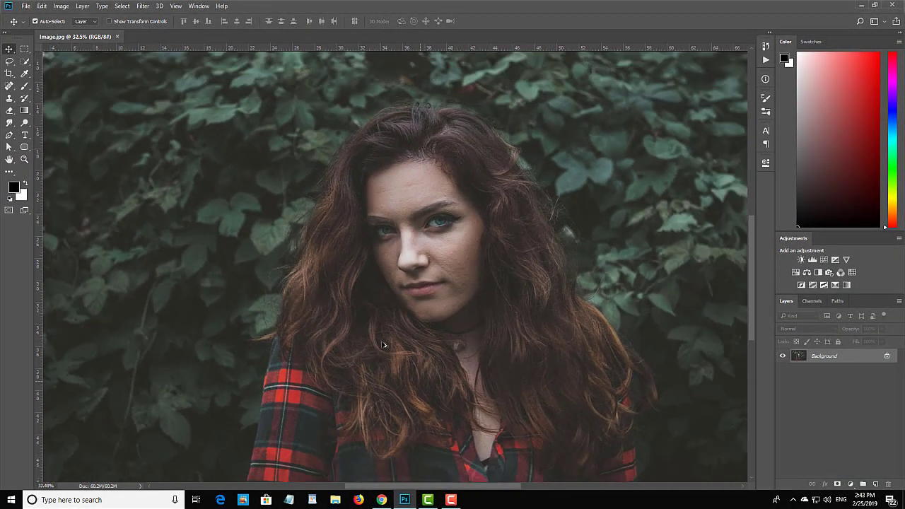
key(ctrl+0)
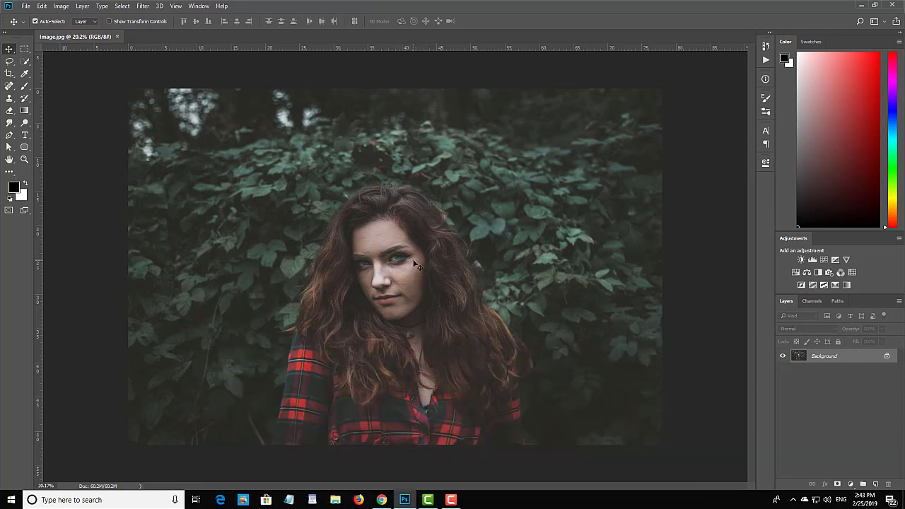
scroll(426, 256, up, 1)
scroll(427, 256, down, 1)
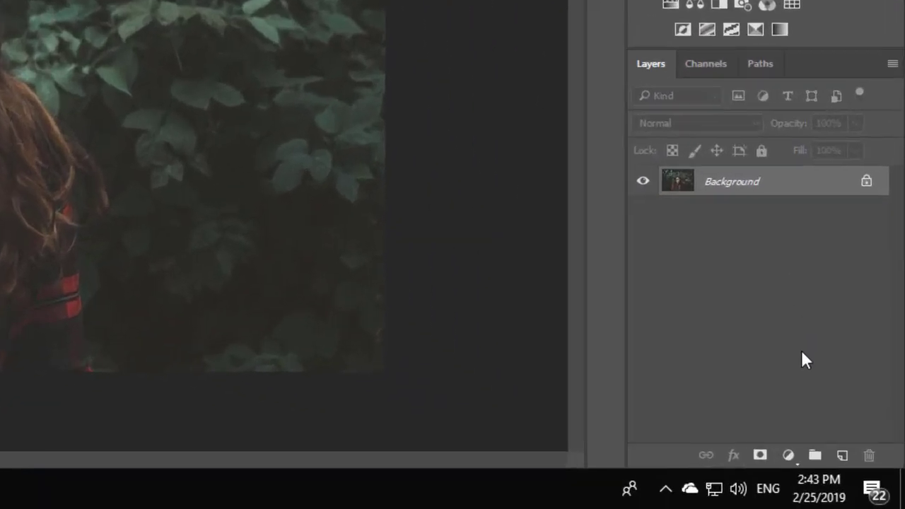
Add a Hue/Saturation adjustment layer above the background and lower its saturation to -100.
click(788, 456)
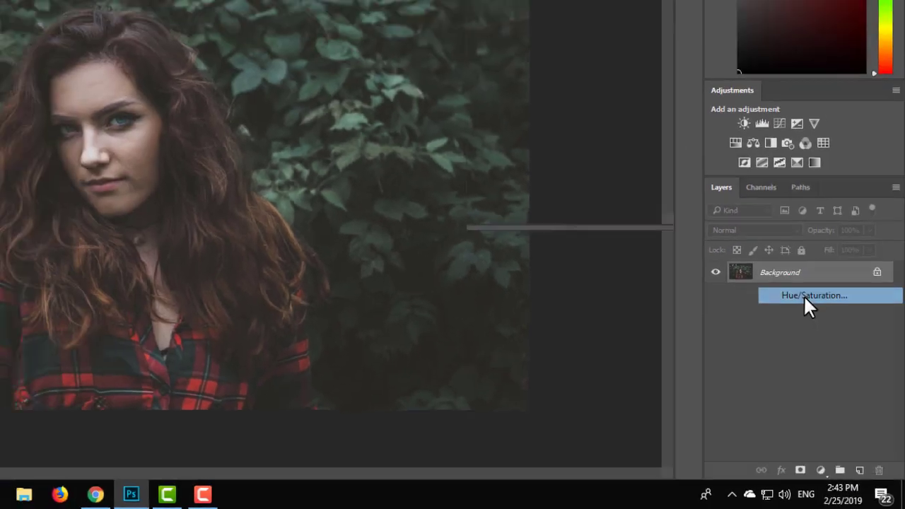
click(764, 184)
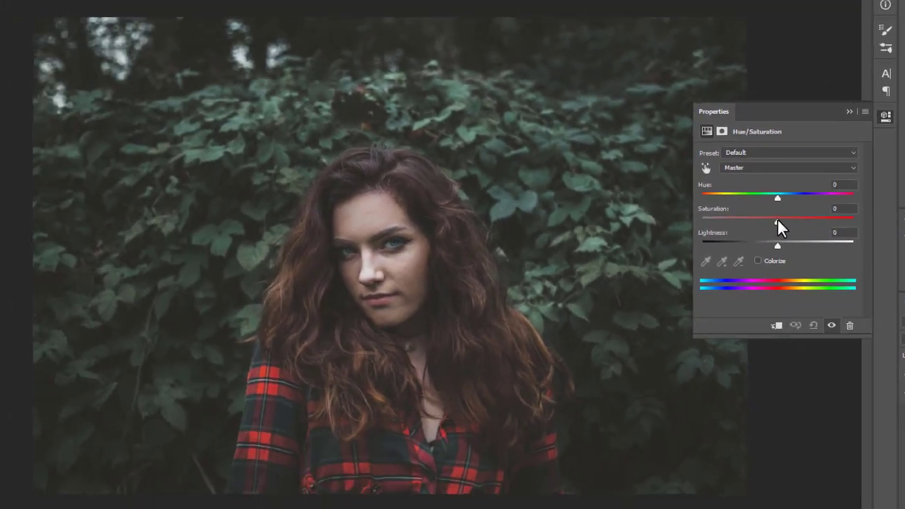
drag(702, 284, 674, 293)
drag(755, 215, 734, 214)
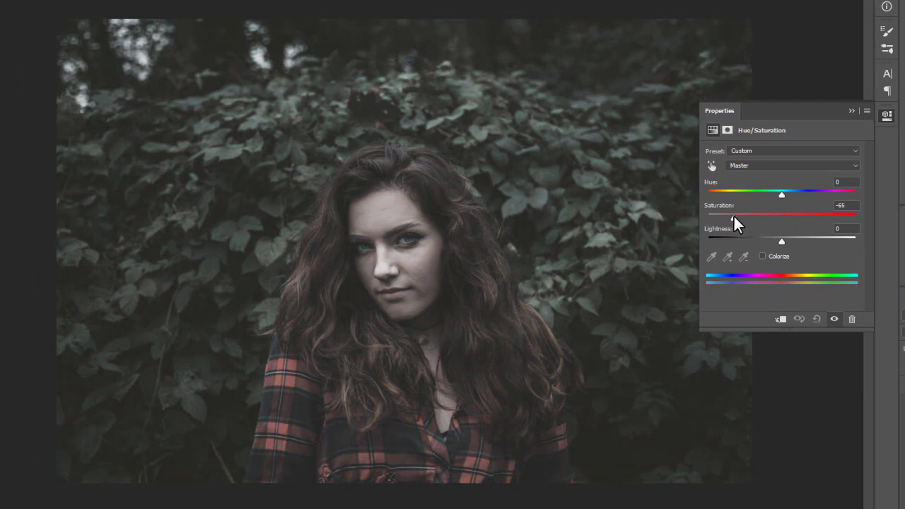
drag(733, 214, 703, 217)
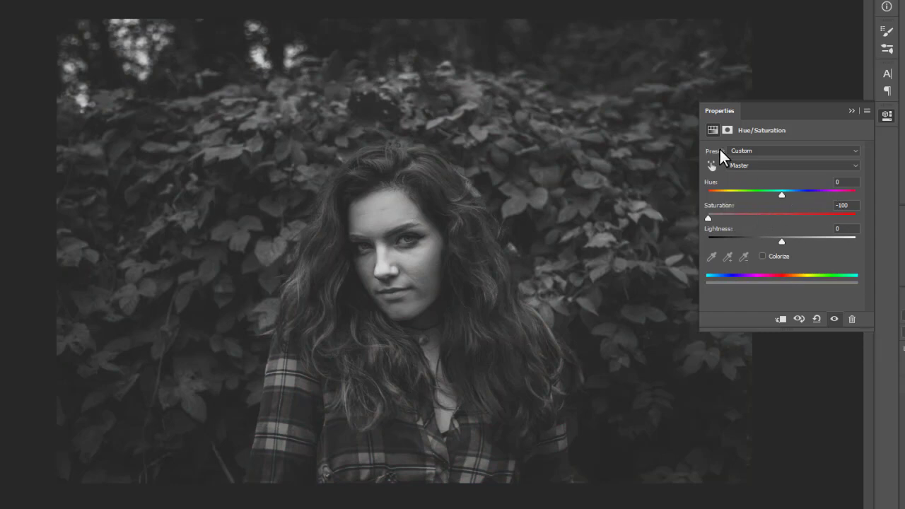
drag(730, 214, 703, 216)
Reset the Hue/Saturation layer's saturation to 0 and raise it to +28.
drag(727, 215, 780, 217)
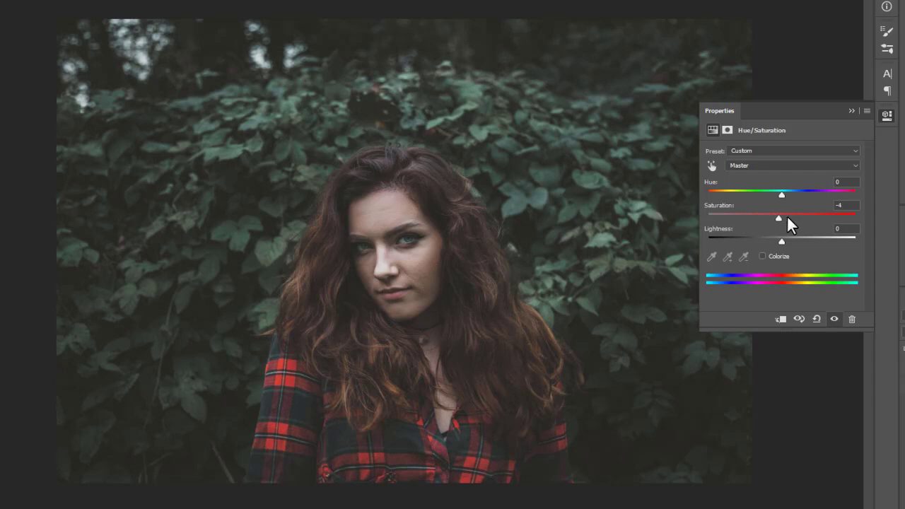
drag(846, 206, 813, 204)
text(0)
drag(781, 216, 802, 218)
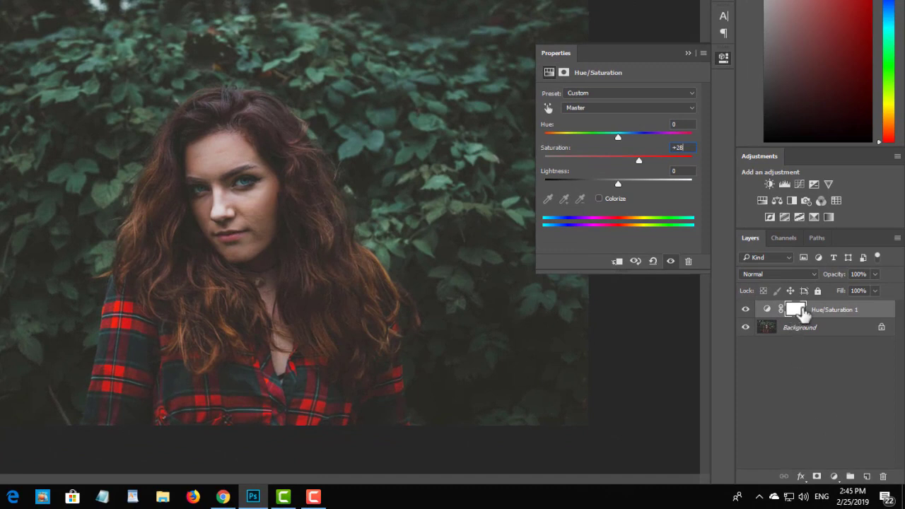
Select the Hue/Saturation layer's mask and prepare a black brush enlarged to size 175.
click(798, 309)
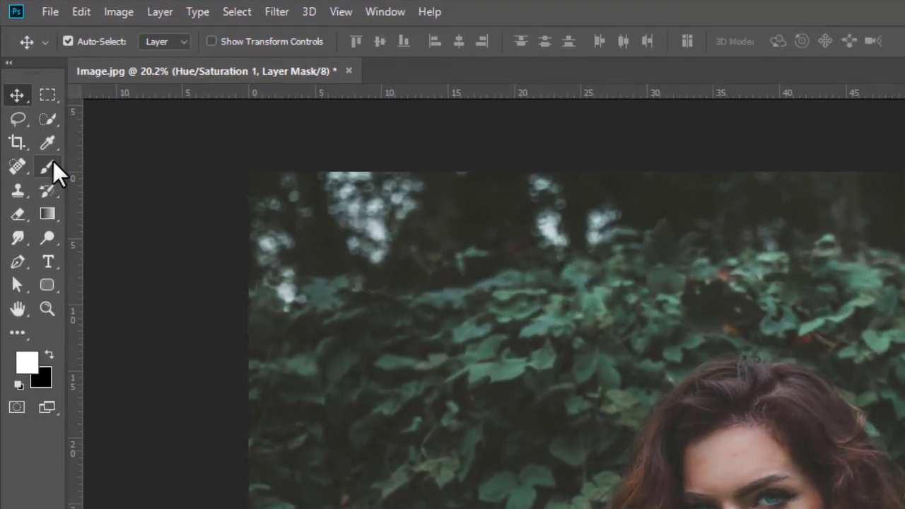
click(33, 116)
key(x)
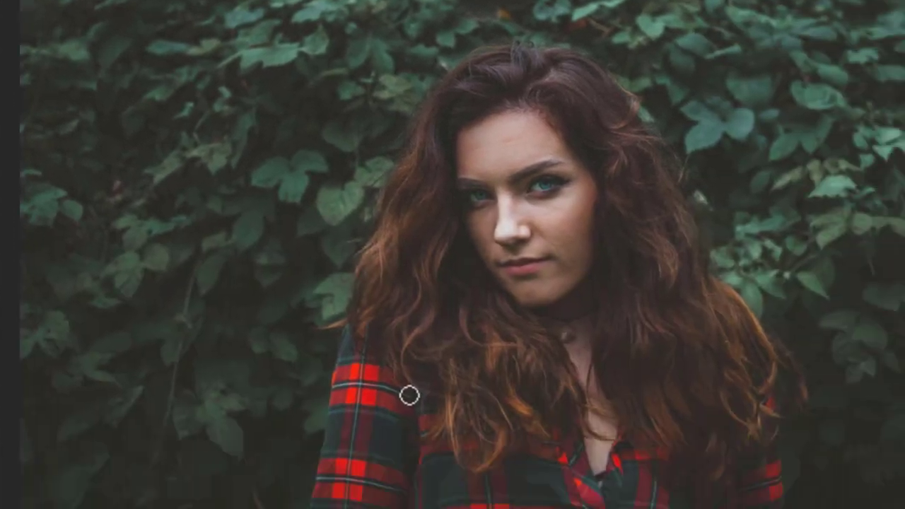
key(])
key(])
key(])
key(])
key([)
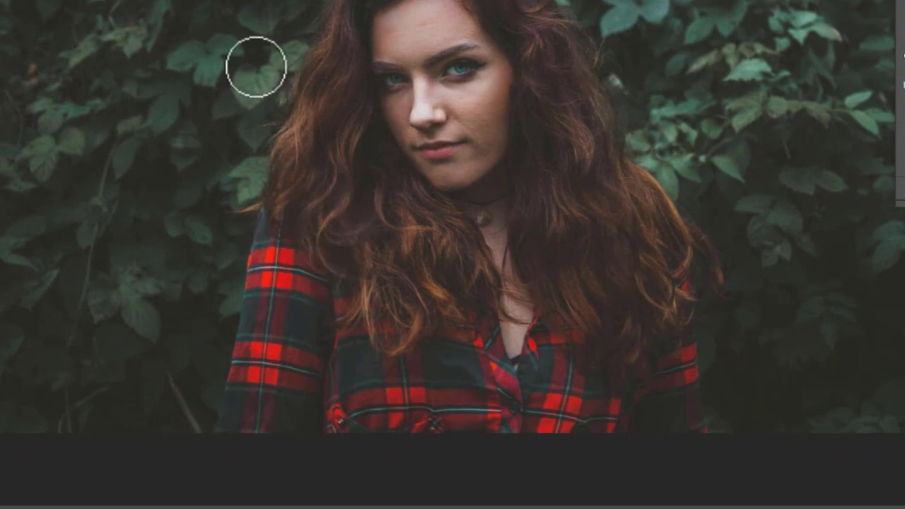
Paint black on the Hue/Saturation layer's mask to reduce the saturation boost on parts of the portrait.
scroll(272, 284, up, 3)
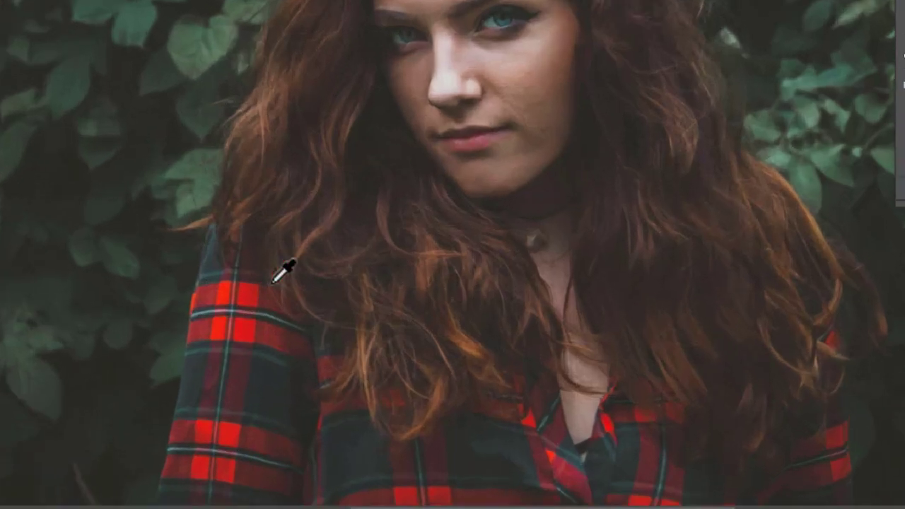
scroll(272, 284, up, 2)
scroll(274, 277, down, 3)
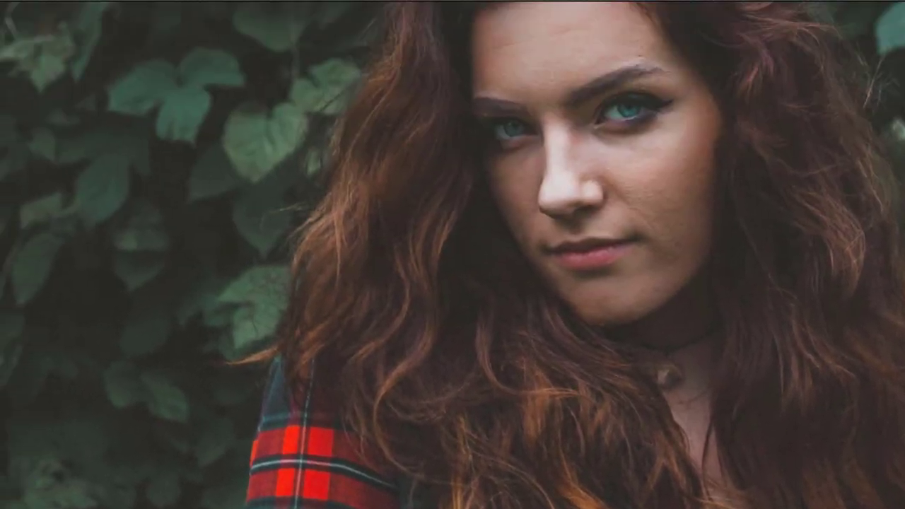
click(293, 67)
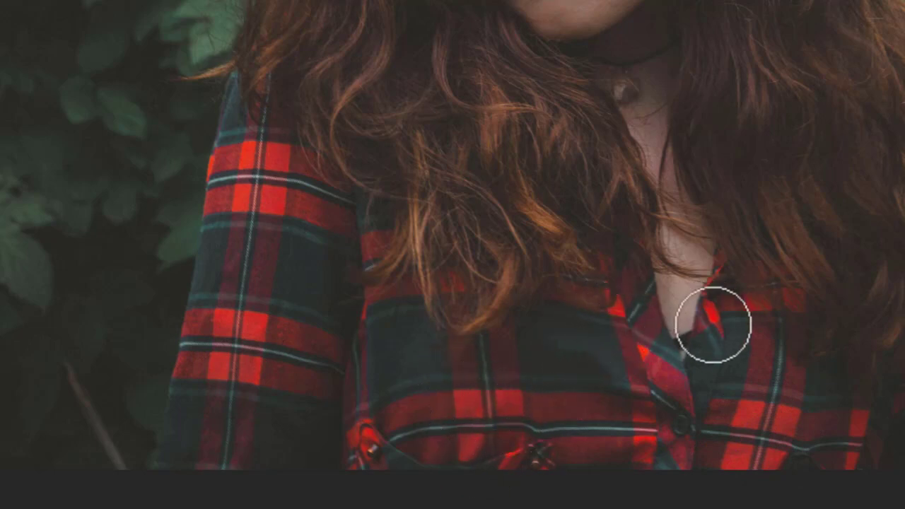
scroll(562, 135, down, 5)
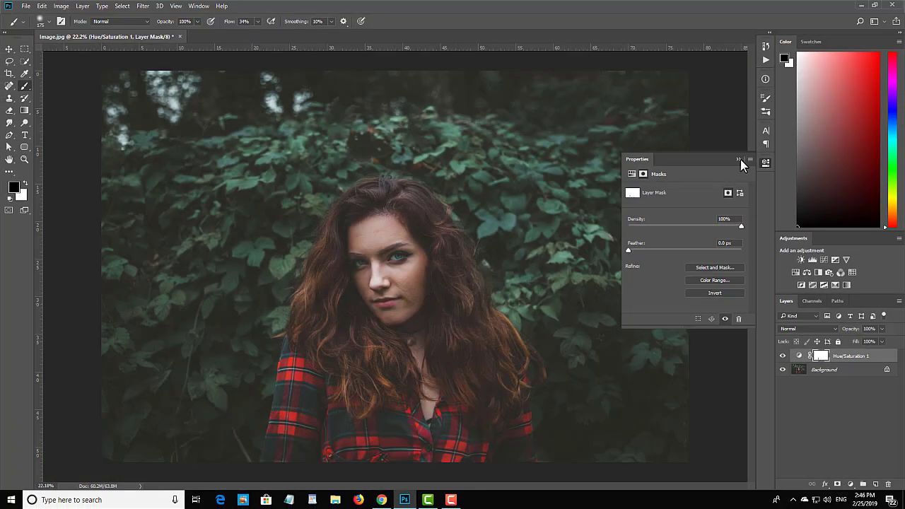
Compare the portrait with the Hue/Saturation layer hidden and shown, and inspect the face and hair up close.
click(739, 160)
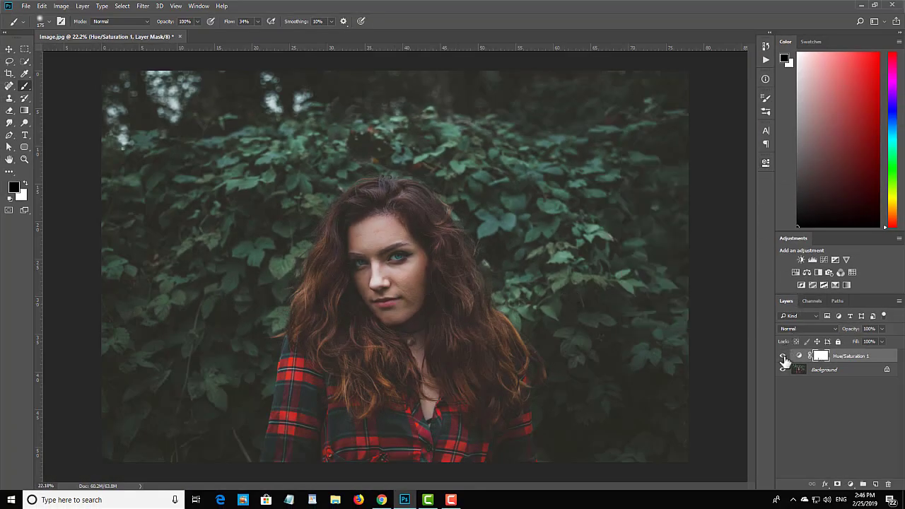
click(784, 357)
click(784, 357)
alt+scroll(390, 263, up, 5)
alt+scroll(390, 263, up, 6)
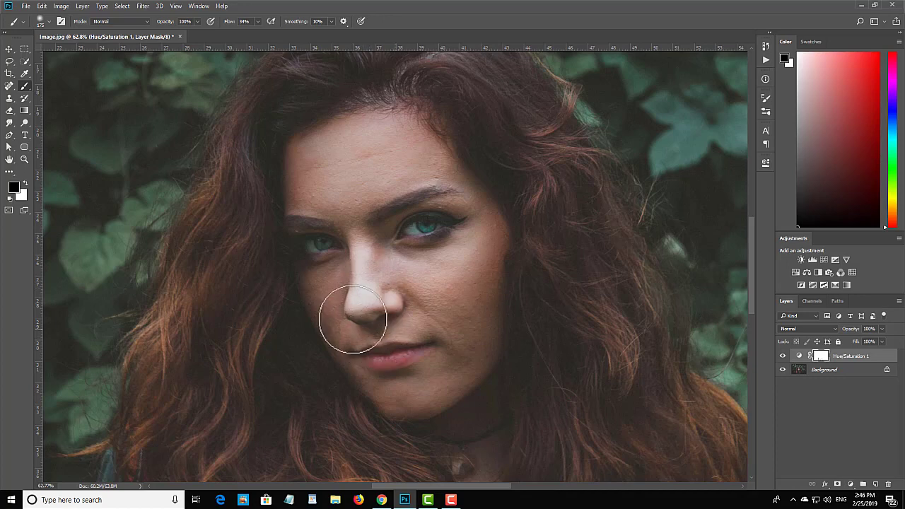
alt+scroll(469, 273, down, 3)
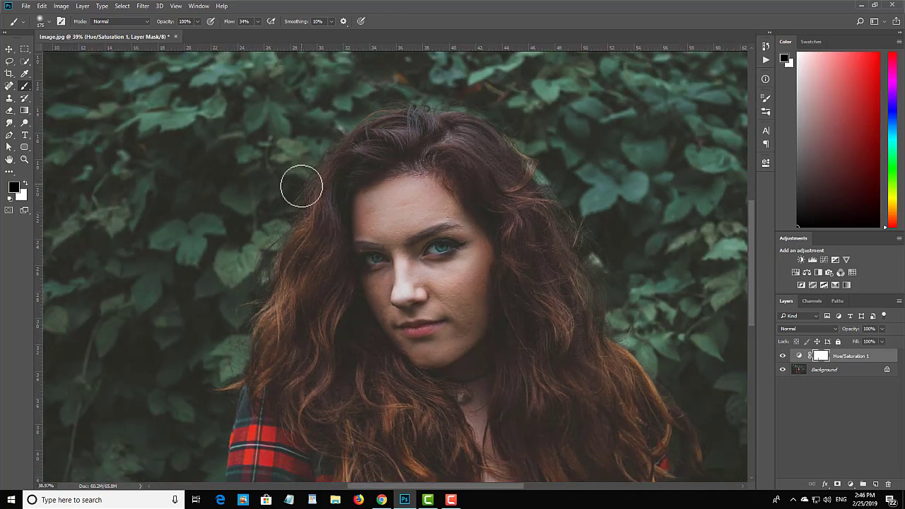
alt+scroll(394, 253, down, 3)
alt+scroll(406, 257, down, 3)
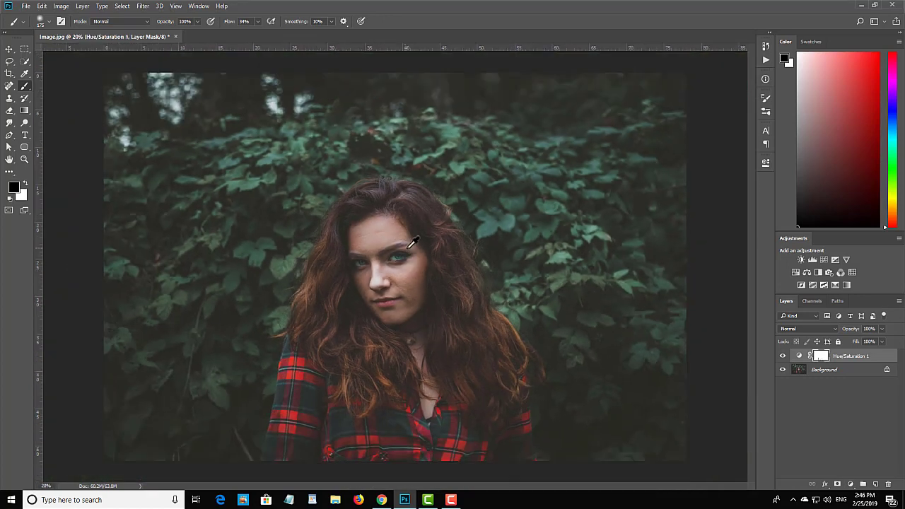
Delete the Hue/Saturation adjustment layer and add a Vibrance adjustment layer in its place.
alt+scroll(422, 312, up, 2)
key(Delete)
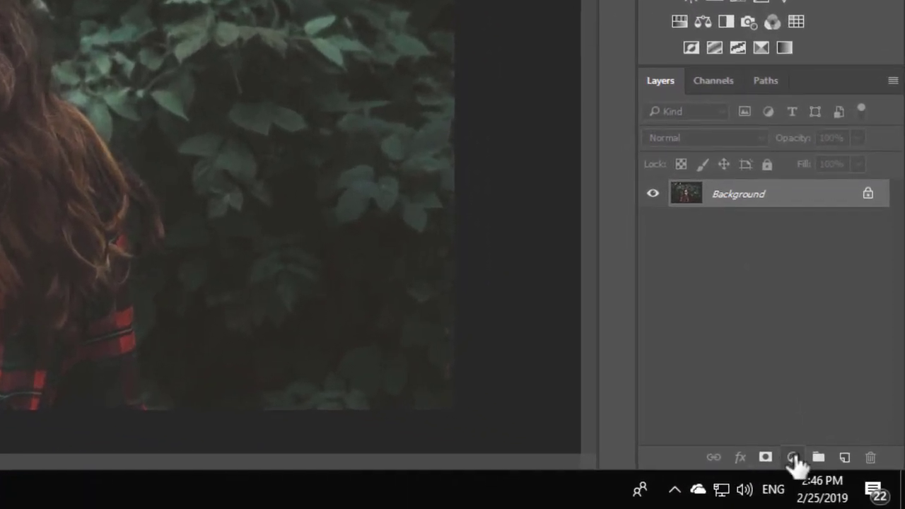
click(793, 458)
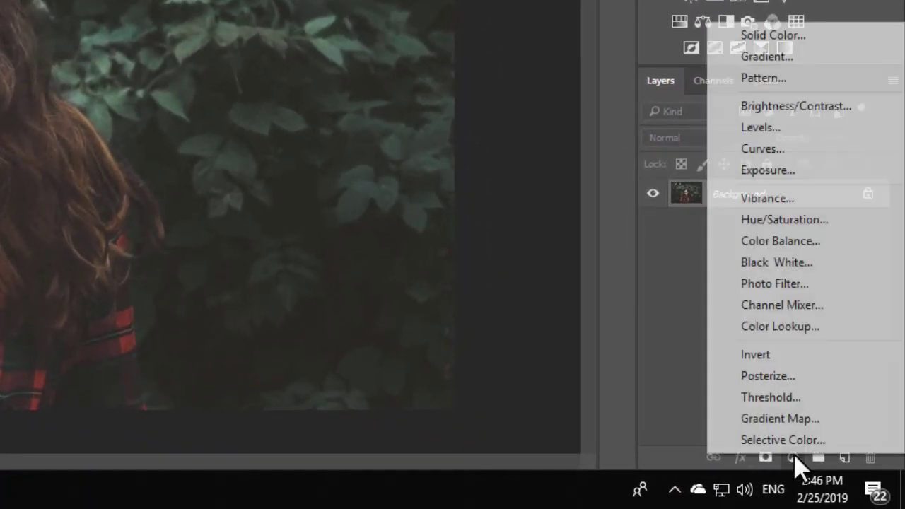
click(759, 198)
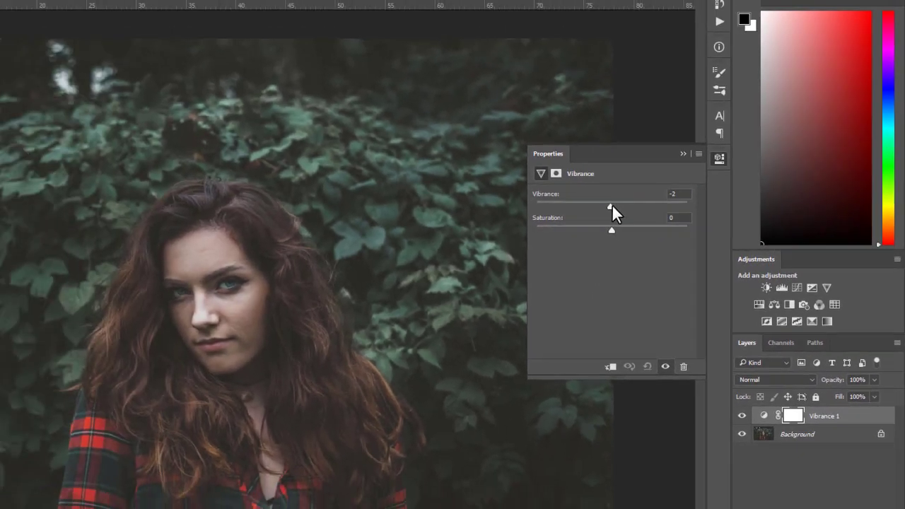
Set the Vibrance layer's vibrance to +49 and its saturation to +17.
drag(451, 180, 473, 181)
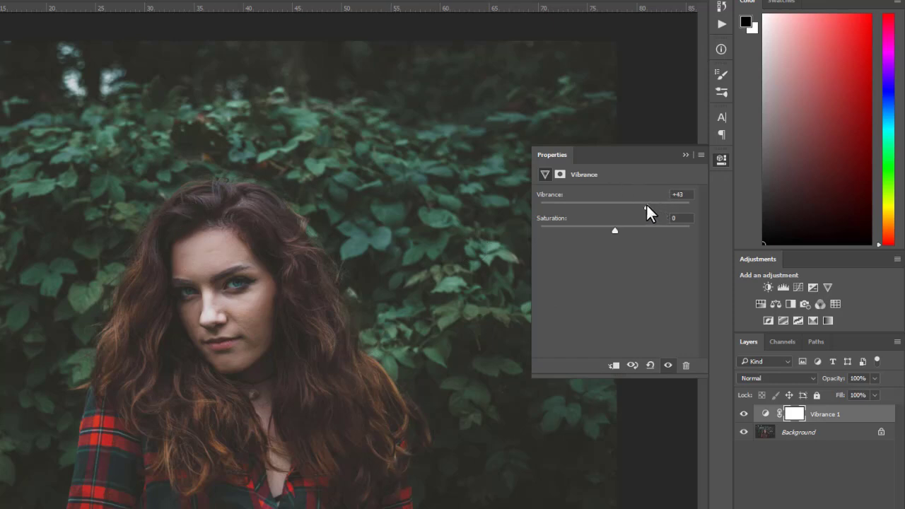
drag(610, 228, 651, 206)
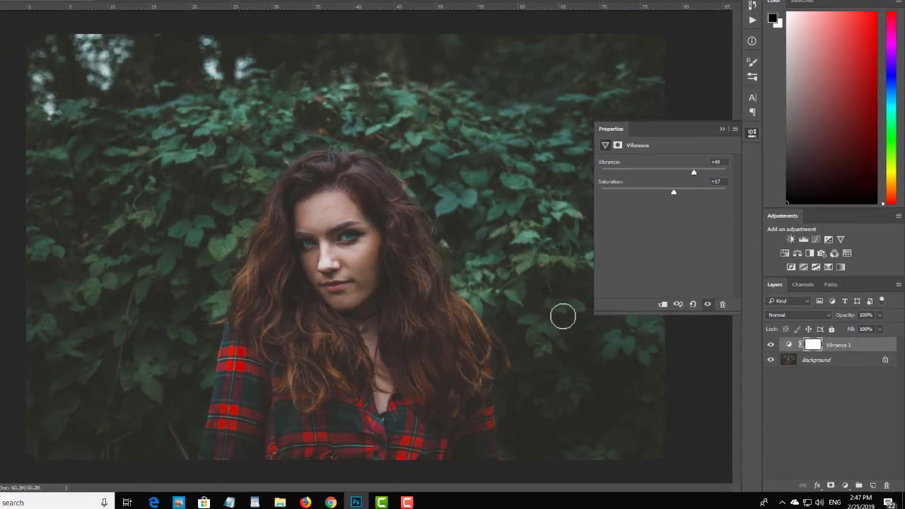
click(721, 129)
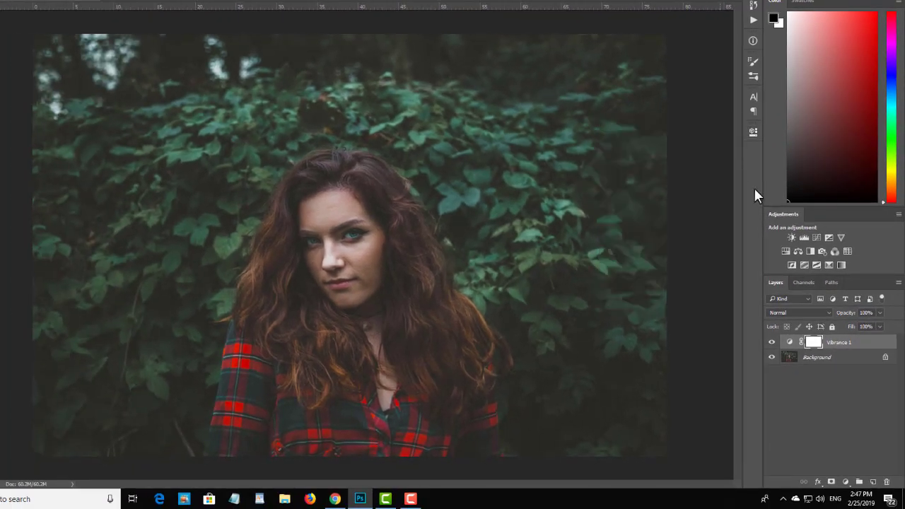
Compare the portrait with the Vibrance adjustment layer hidden and shown.
click(773, 343)
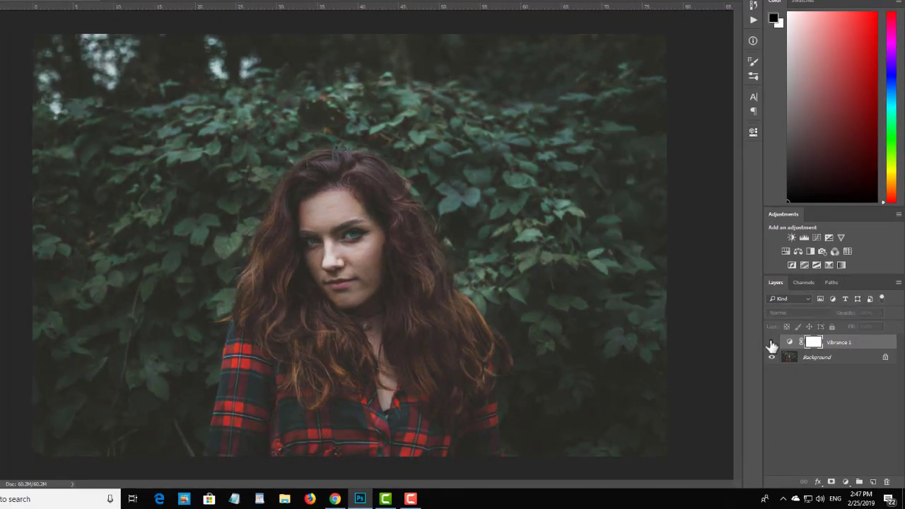
click(772, 343)
click(772, 343)
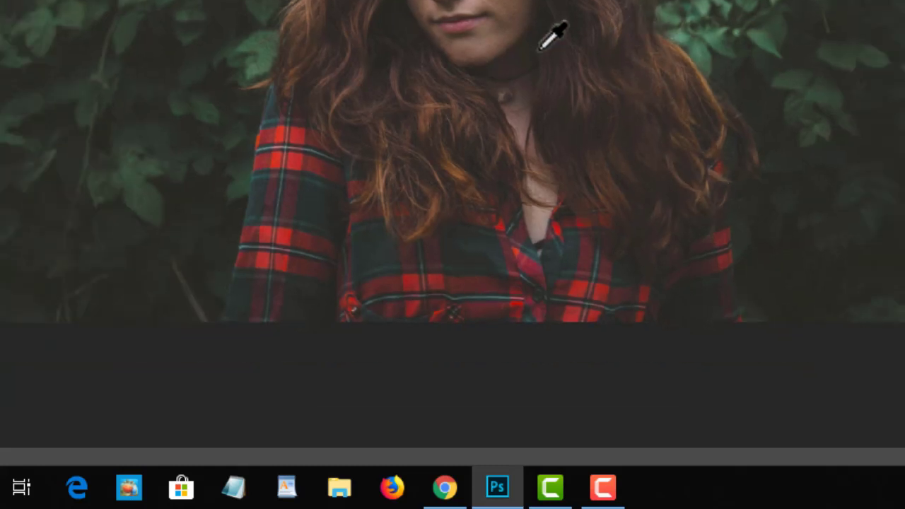
scroll(584, 65, down, 1)
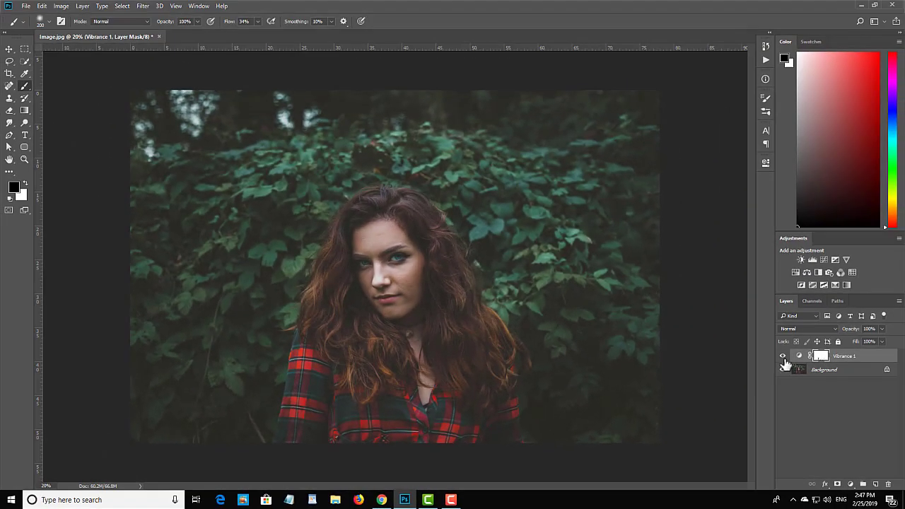
click(784, 358)
click(785, 358)
Delete the Vibrance adjustment layer.
scroll(471, 283, up, 2)
scroll(471, 283, down, 2)
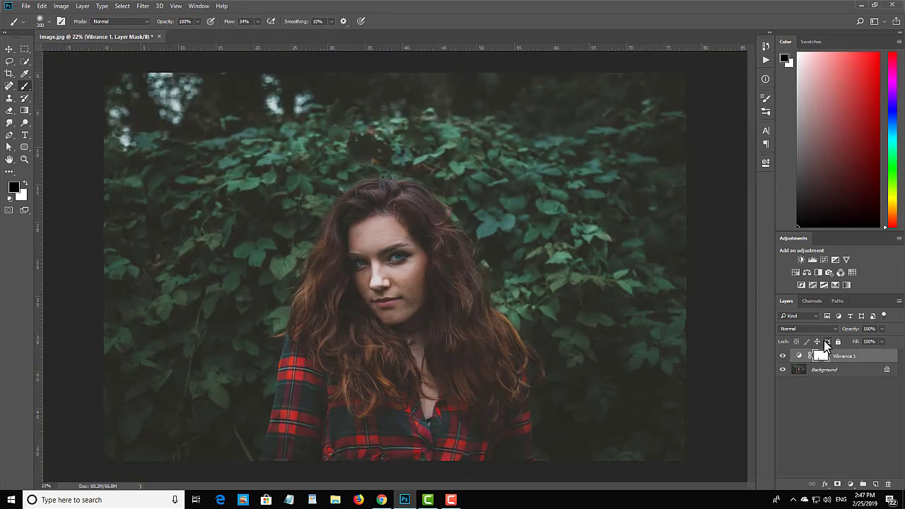
key(Delete)
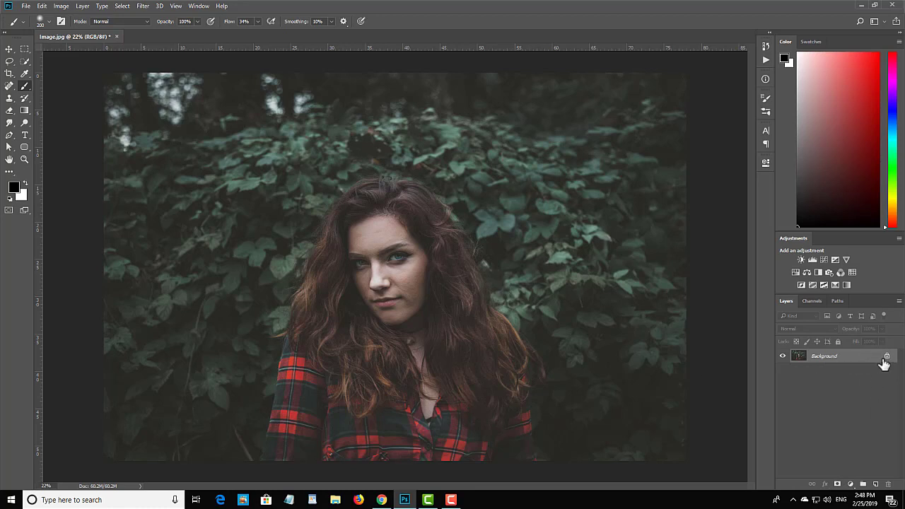
Unlock the Background layer and convert it to a Smart Object.
click(888, 359)
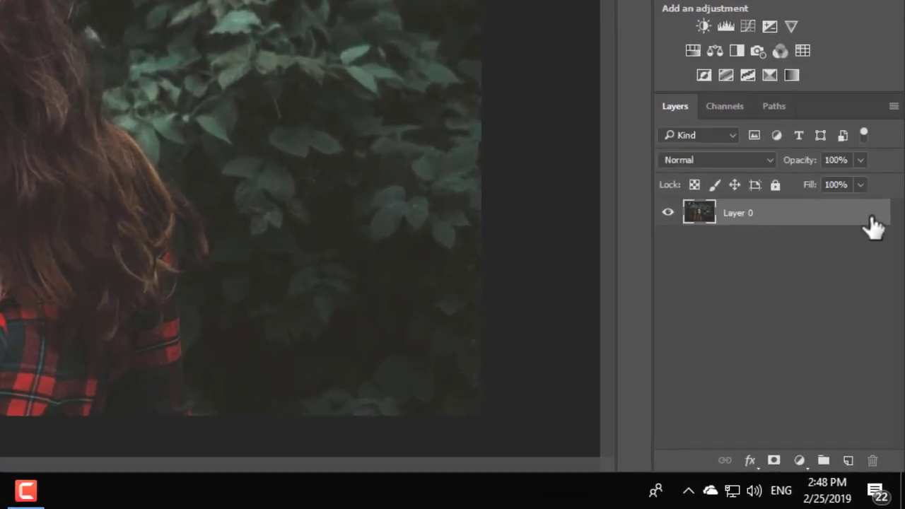
right_click(815, 216)
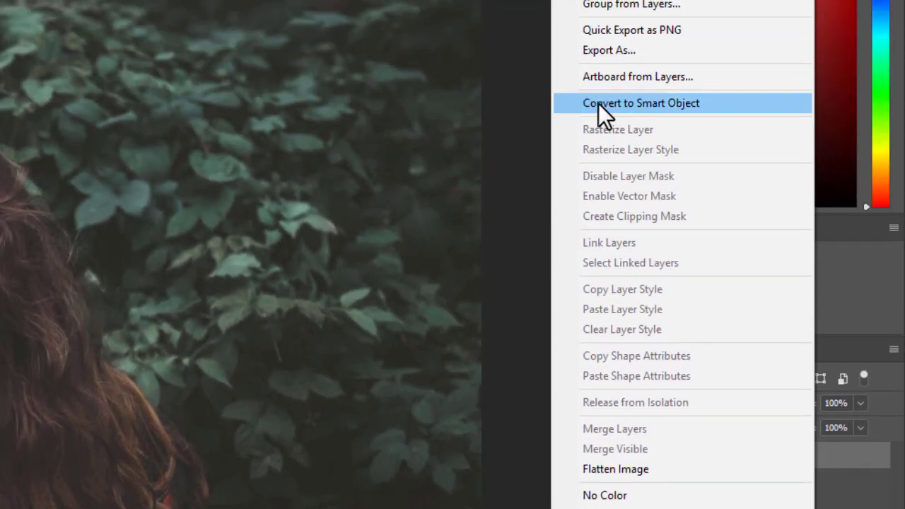
click(640, 106)
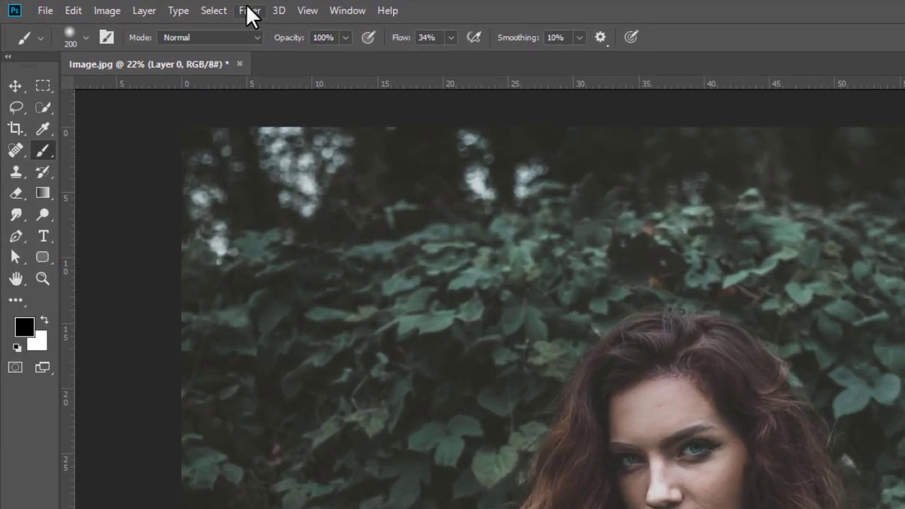
Open the Camera Raw Filter for the Smart Object layer and reposition its dialog.
click(165, 7)
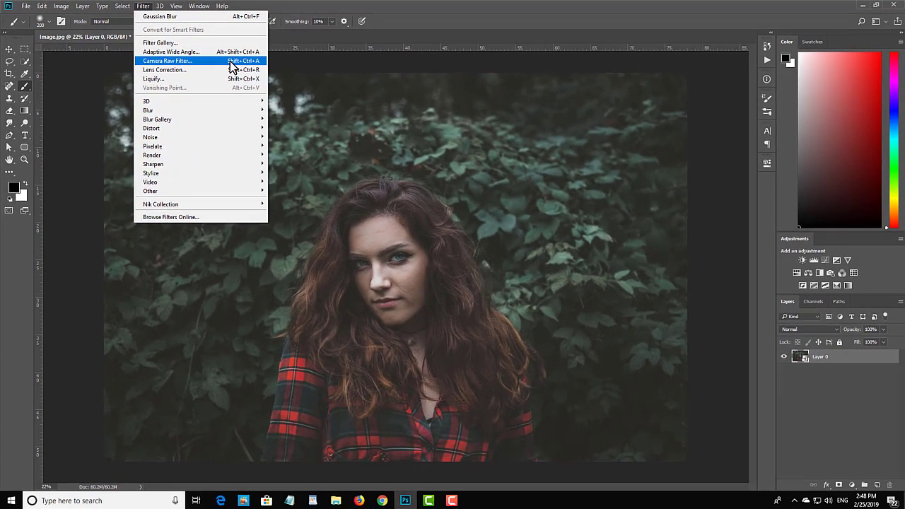
click(438, 106)
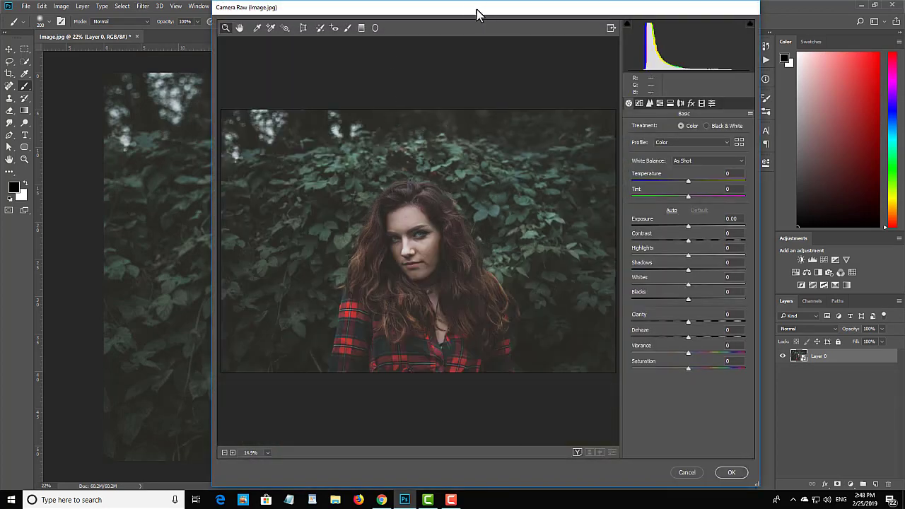
drag(477, 14, 434, 15)
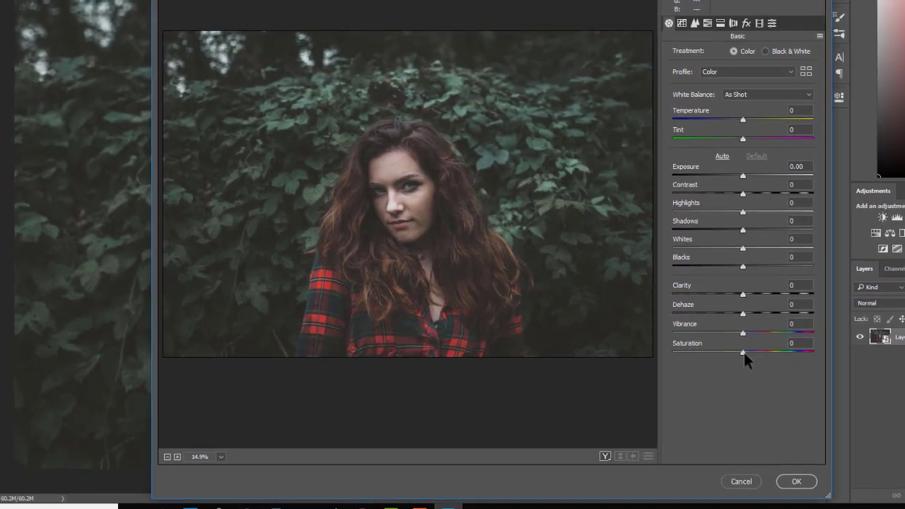
Set the saturation to +18, the vibrance to +27 and the clarity to +12 in the Camera Raw basic adjustments.
drag(743, 351, 756, 351)
drag(741, 351, 775, 351)
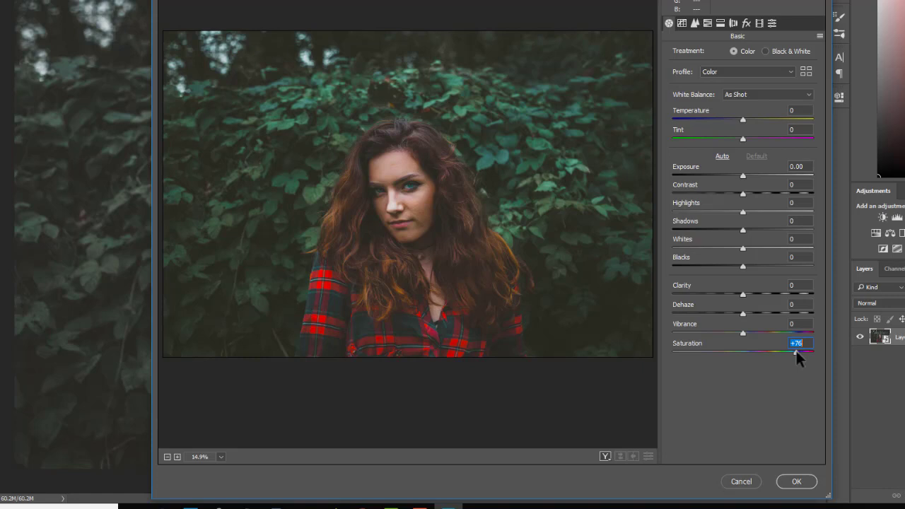
drag(794, 350, 766, 361)
drag(760, 364, 758, 365)
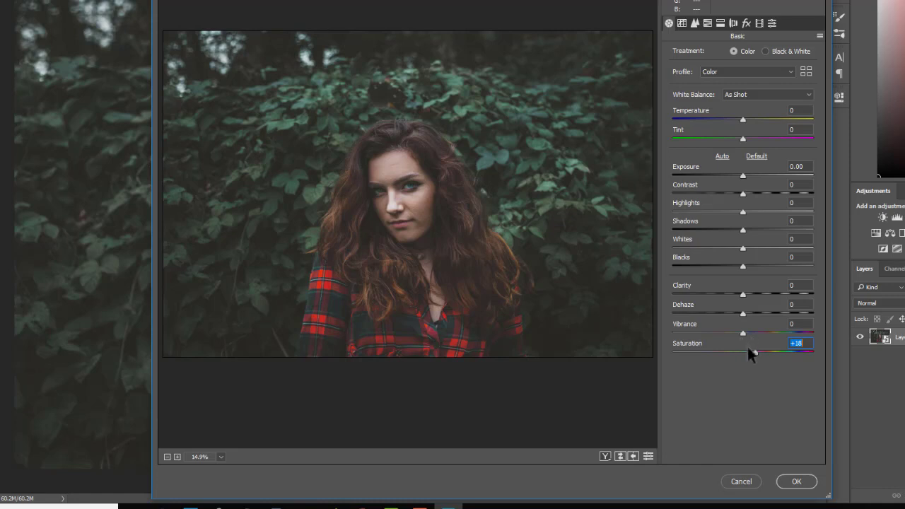
drag(743, 334, 766, 352)
drag(745, 293, 751, 293)
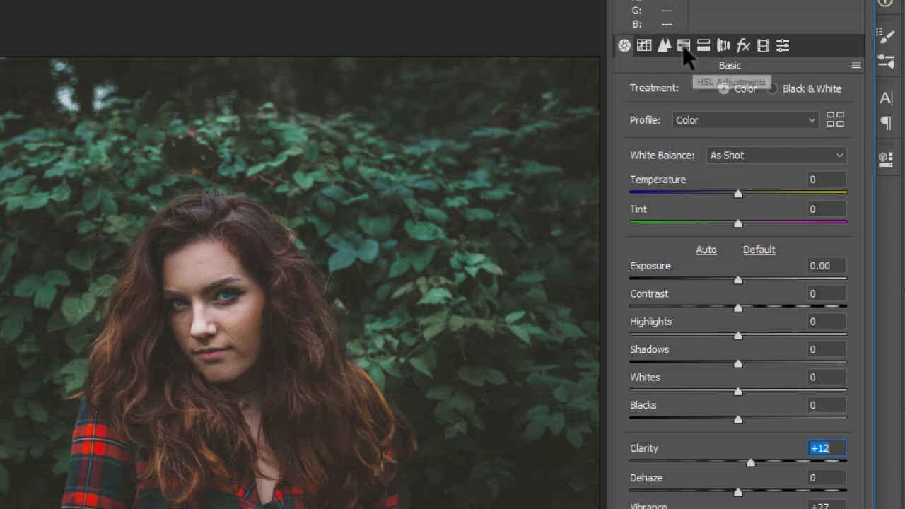
Set the HSL hues to +16 for Greens, +10 for Yellows and +8 for Oranges, and apply the Camera Raw Filter.
click(681, 47)
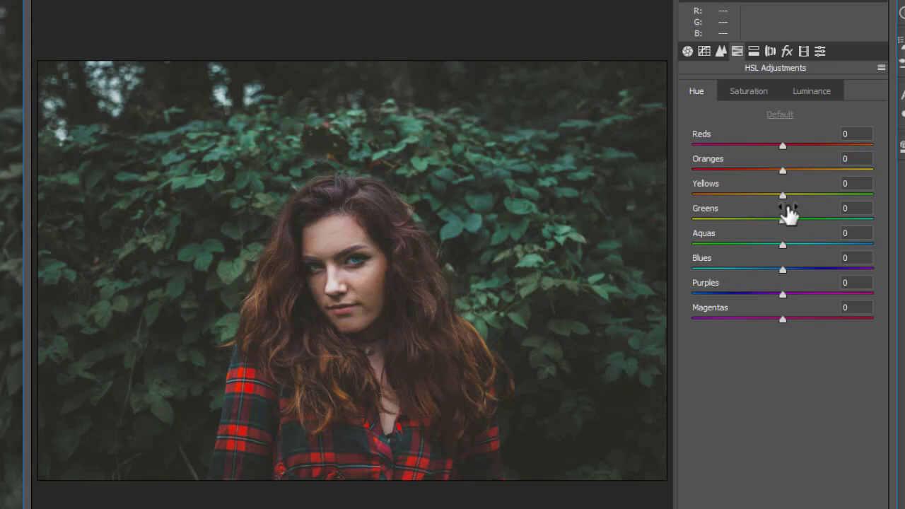
drag(782, 218, 795, 219)
mouse_move(781, 195)
mouse_down()
mouse_move(766, 196)
mouse_move(789, 188)
mouse_move(699, 200)
mouse_move(790, 203)
mouse_up()
drag(784, 169, 791, 170)
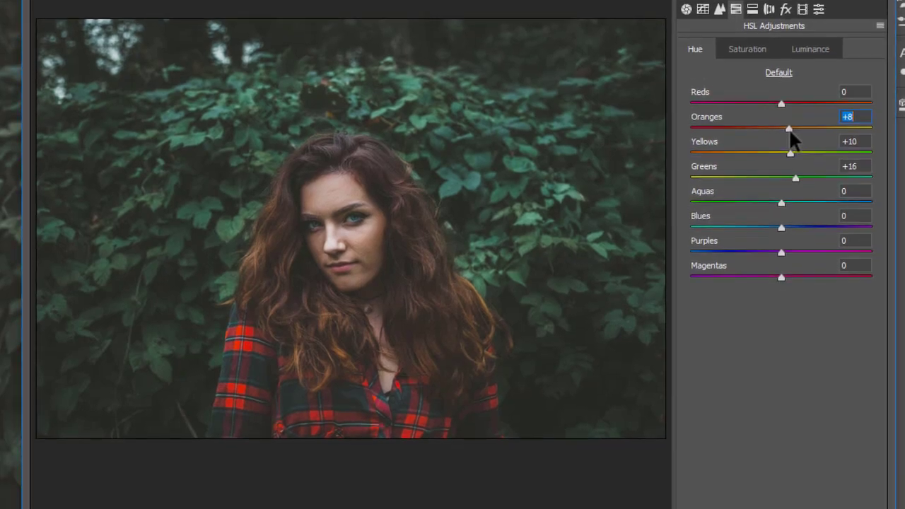
click(849, 457)
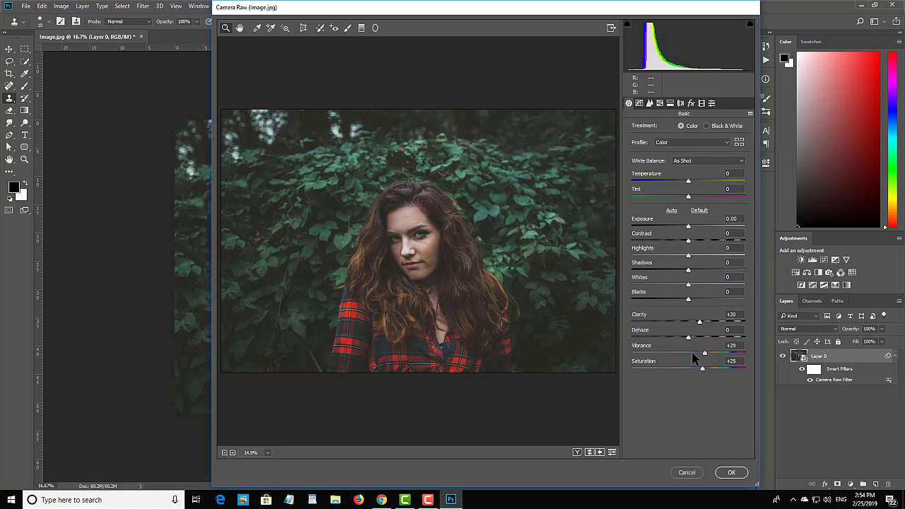
Dismiss the reopened Camera Raw dialog and compare the portrait with the Camera Raw smart filter hidden and shown.
click(688, 473)
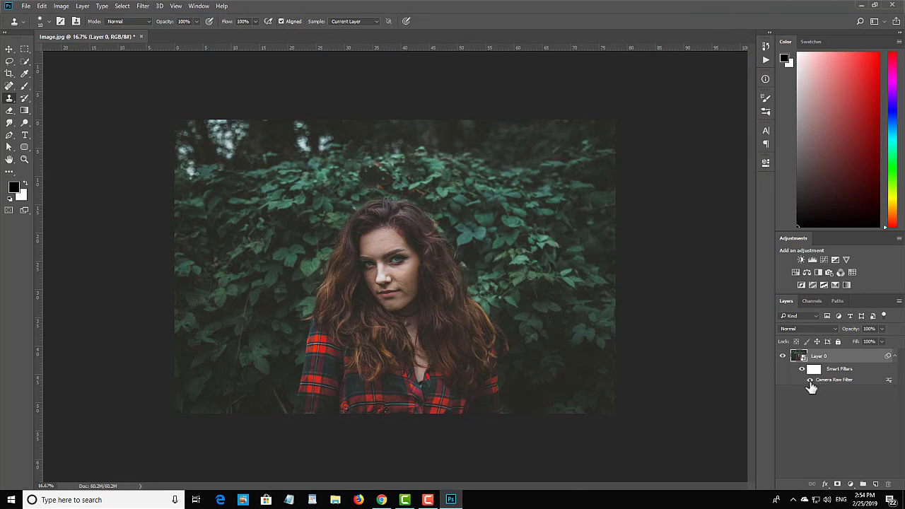
click(810, 381)
click(810, 381)
Undo the Camera Raw filter and the Smart Object conversion to restore the locked Background layer, and activate the Move tool.
key(ctrl+alt+z)
key(ctrl+alt+z)
scroll(459, 288, up, 3)
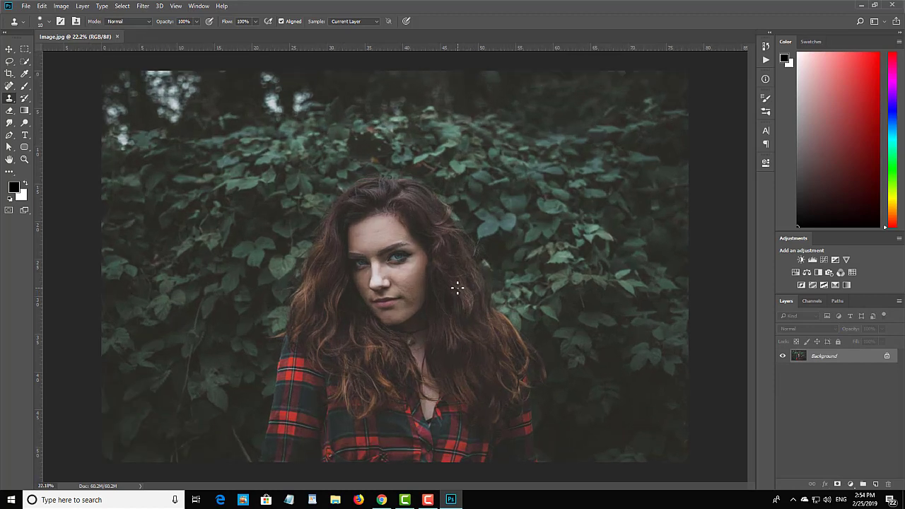
key(v)
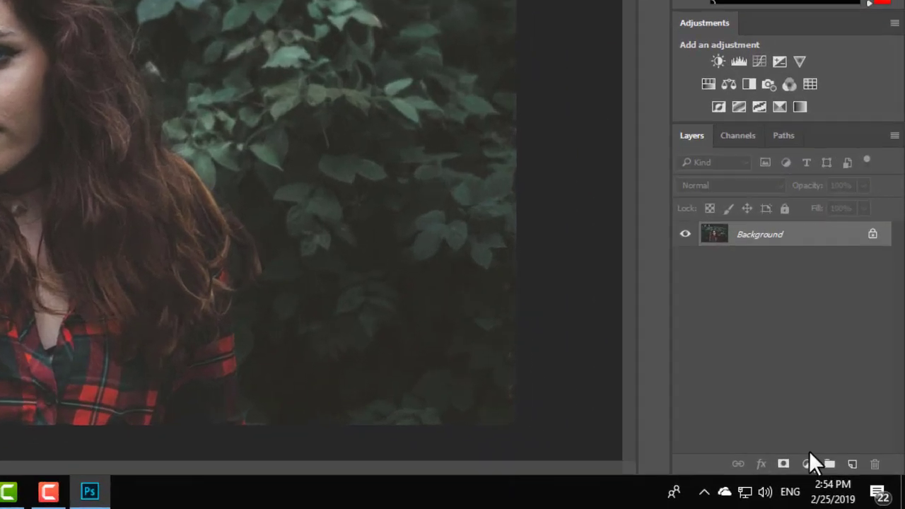
Add a Hue/Saturation adjustment layer, try a master saturation of +25 and undo that change.
click(807, 461)
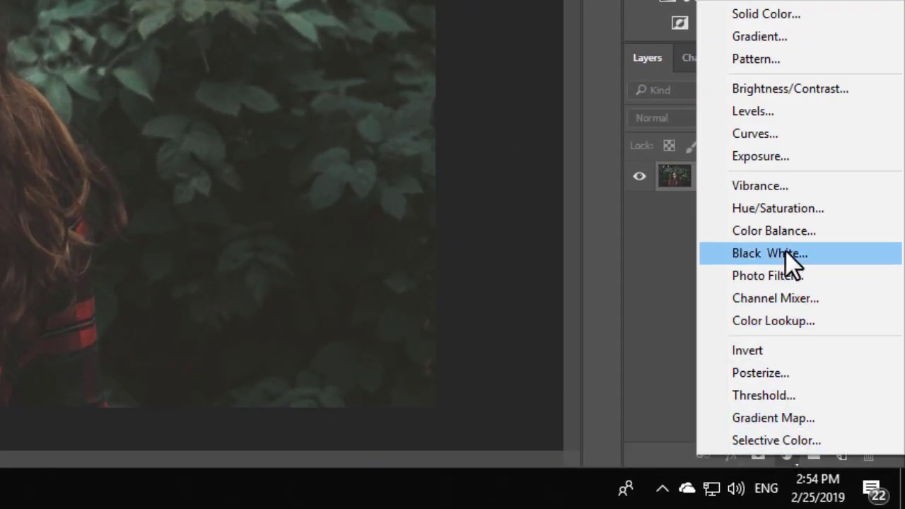
click(774, 209)
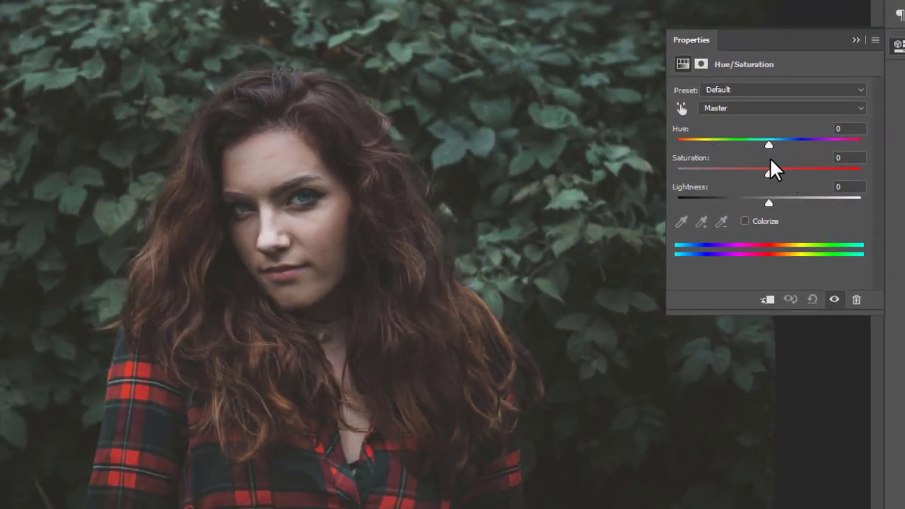
drag(769, 172, 791, 173)
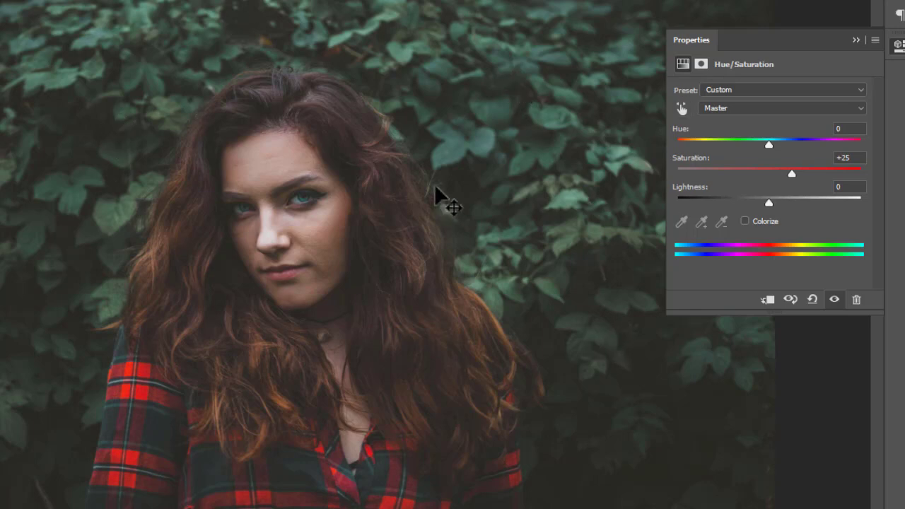
key(ctrl+z)
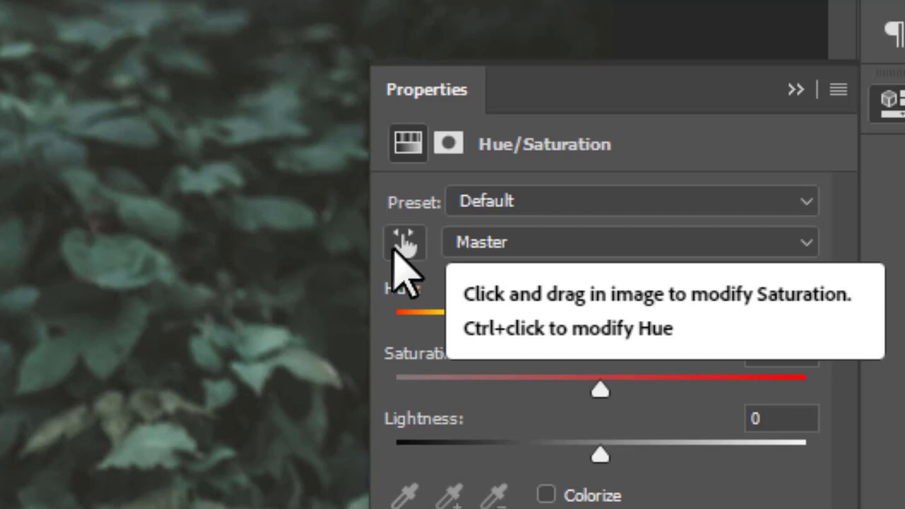
With the on-image adjustment tool, set the Greens saturation to +66 from the leaves and raise the Reds saturation from the hair.
click(625, 161)
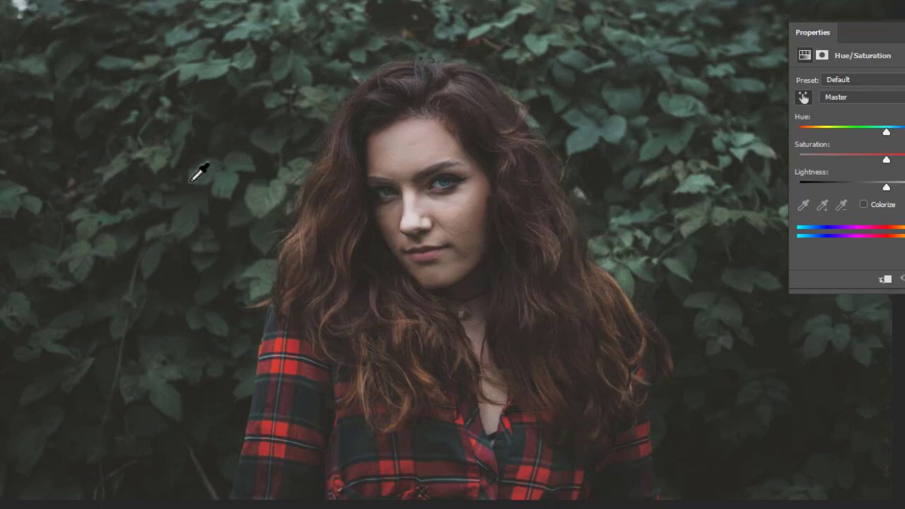
drag(201, 177, 251, 188)
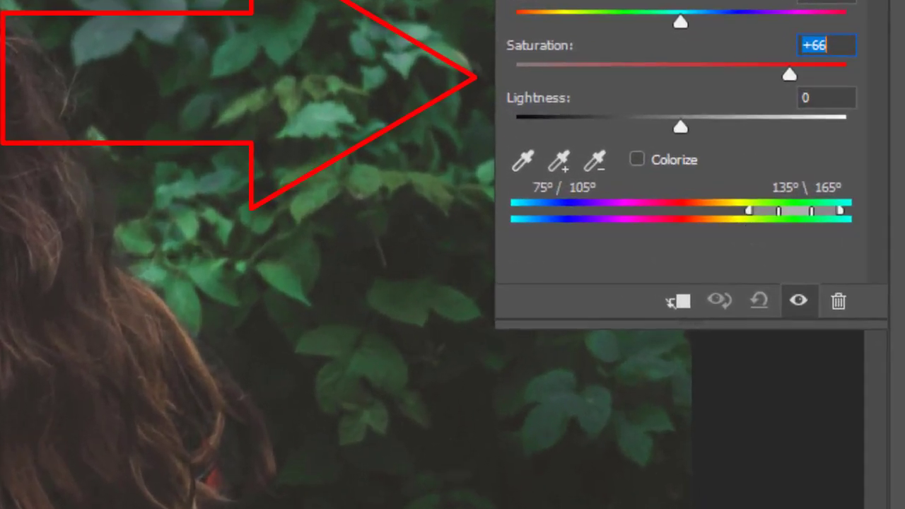
drag(236, 198, 135, 198)
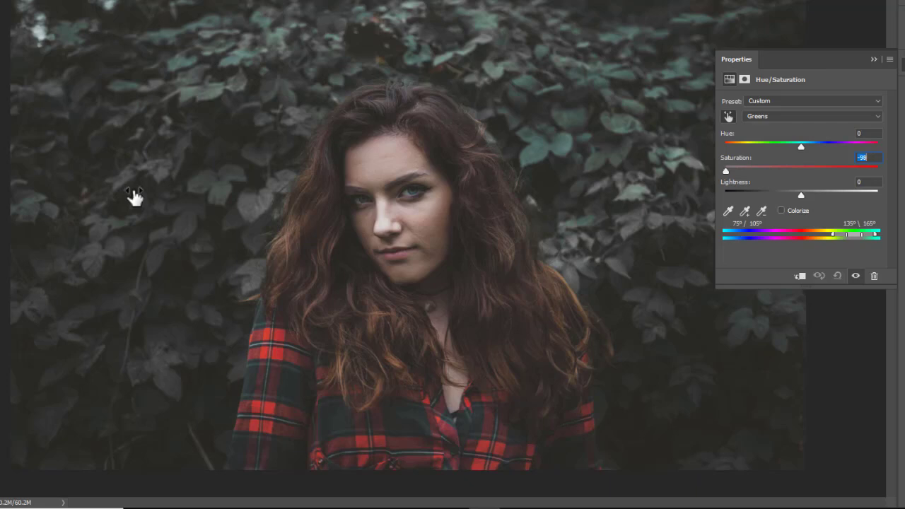
drag(135, 198, 259, 205)
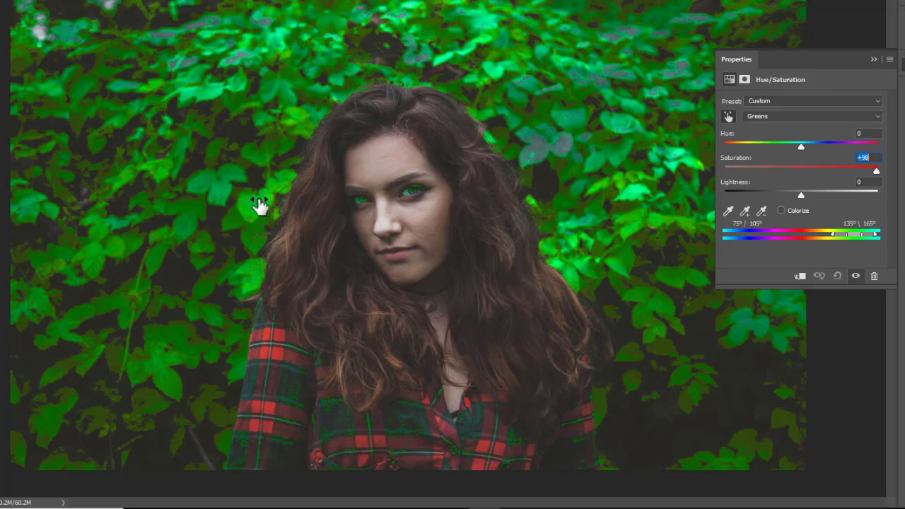
drag(260, 205, 239, 207)
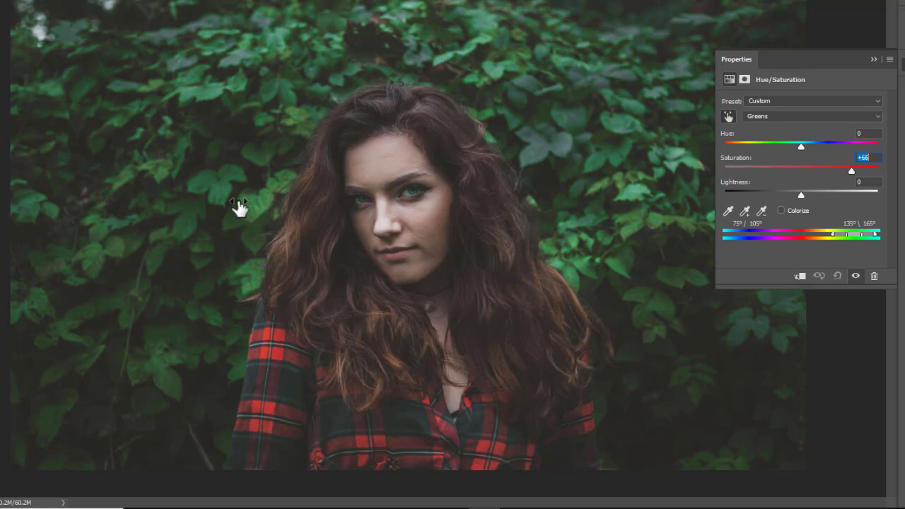
click(306, 228)
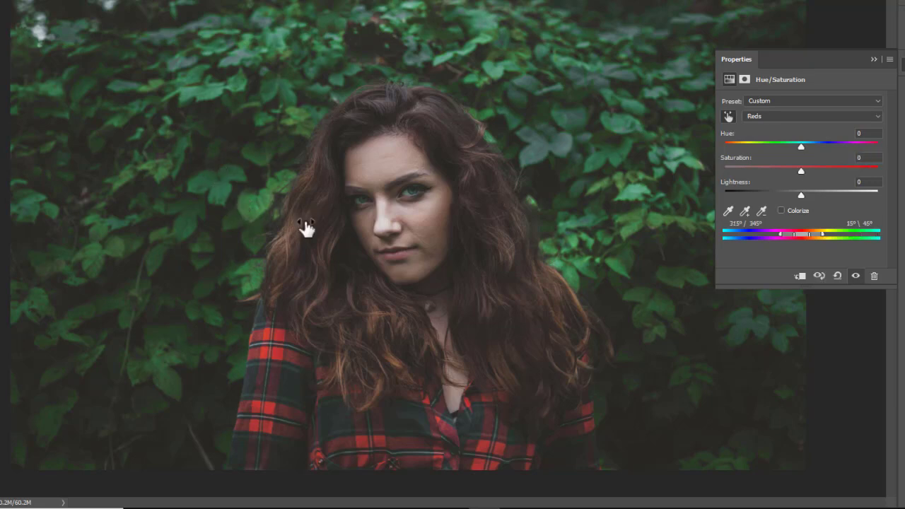
drag(306, 228, 318, 229)
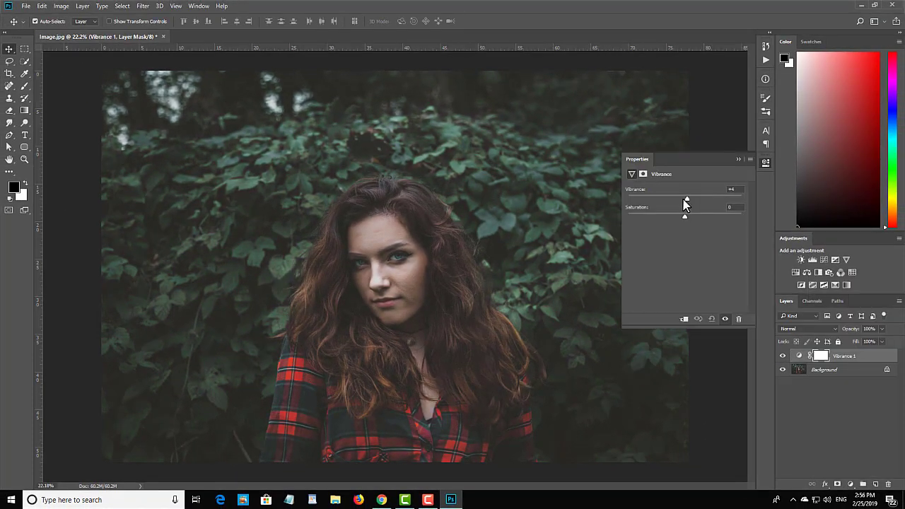
Delete the Vibrance adjustment layer and add a Hue/Saturation adjustment layer above the Background.
click(738, 159)
key(Delete)
click(852, 484)
click(846, 370)
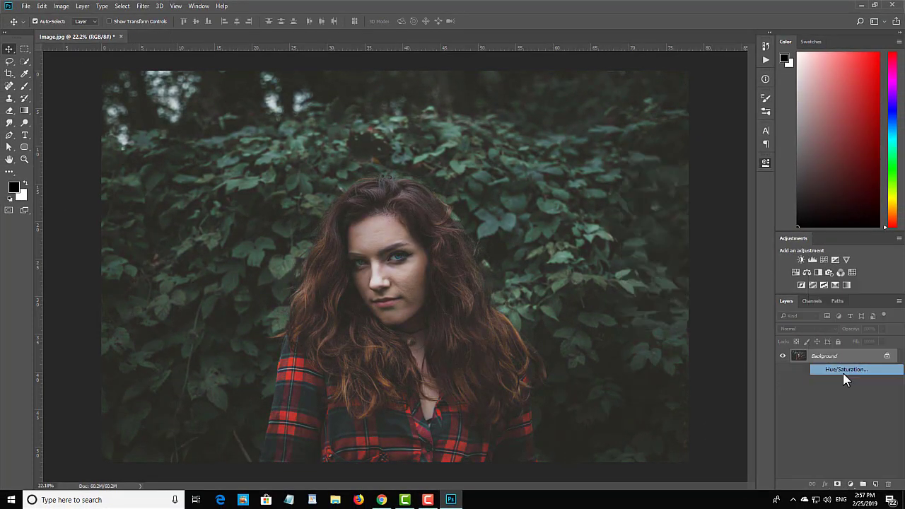
click(738, 159)
Add a second Hue/Saturation adjustment layer and raise the saturation of the leaves and the hair with the on-image adjustment tool.
click(852, 485)
click(846, 368)
click(631, 201)
drag(255, 259, 288, 261)
drag(324, 328, 347, 328)
click(766, 164)
mouse_move(783, 356)
mouse_down()
mouse_move(783, 371)
mouse_move(783, 357)
mouse_up()
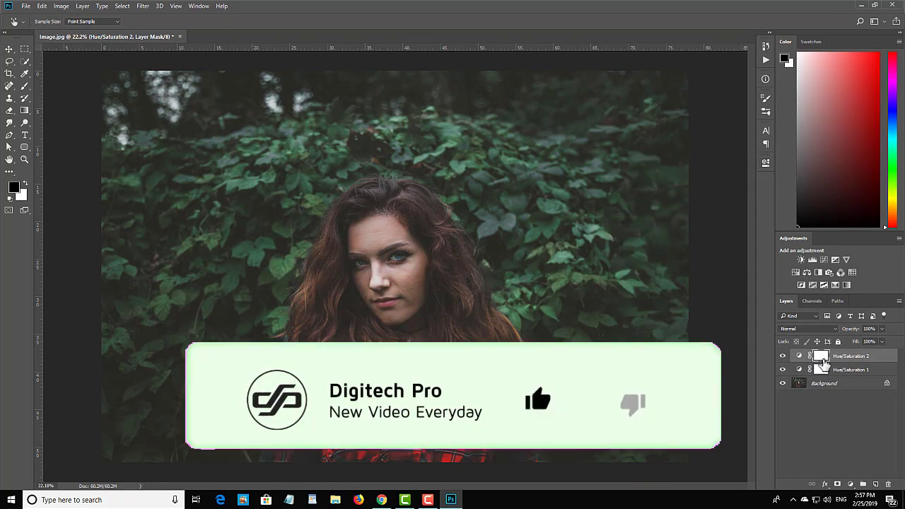
Activate the Brush tool and select both Hue/Saturation adjustment layers.
key(b)
click(855, 370)
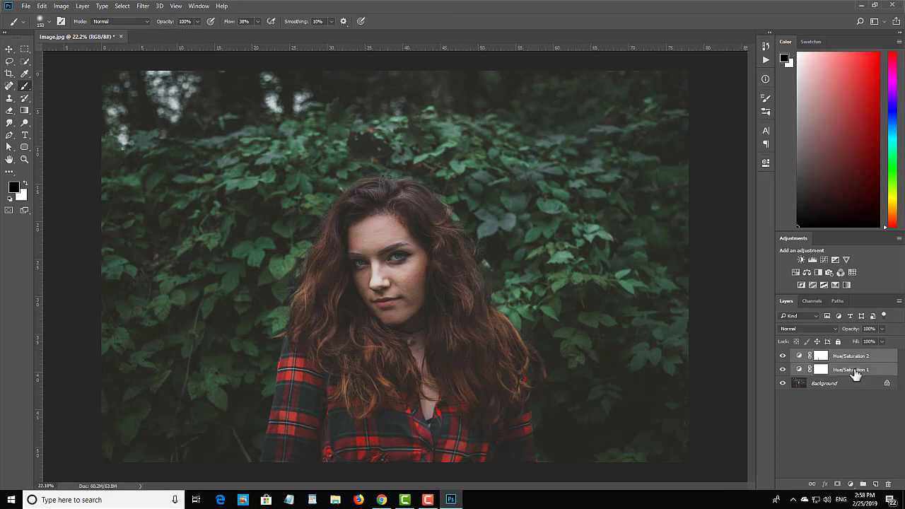